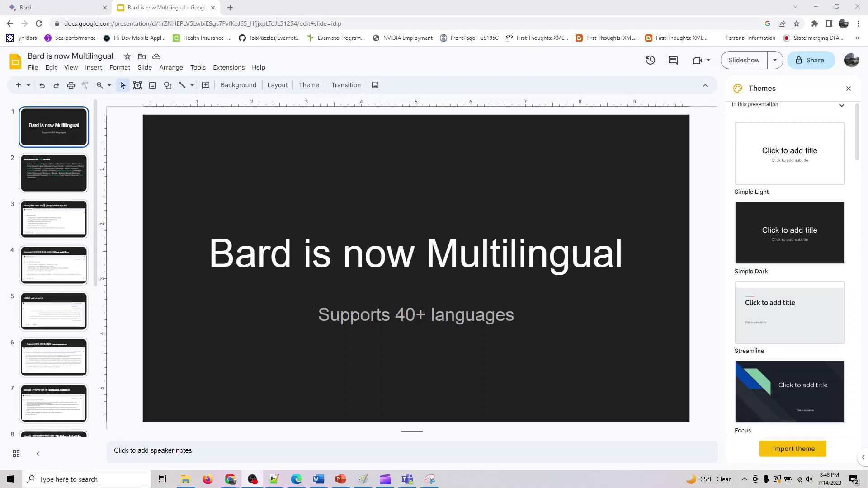
Step: Go to slide 2, which lists Bard's nine supported Indian languages
{"action": "left_click", "coordinate": [55, 171]}
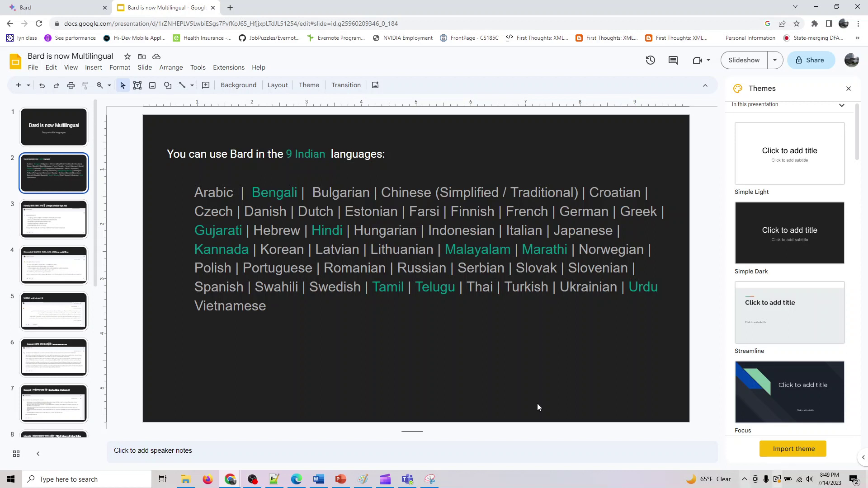
{"action": "left_click", "coordinate": [31, 6]}
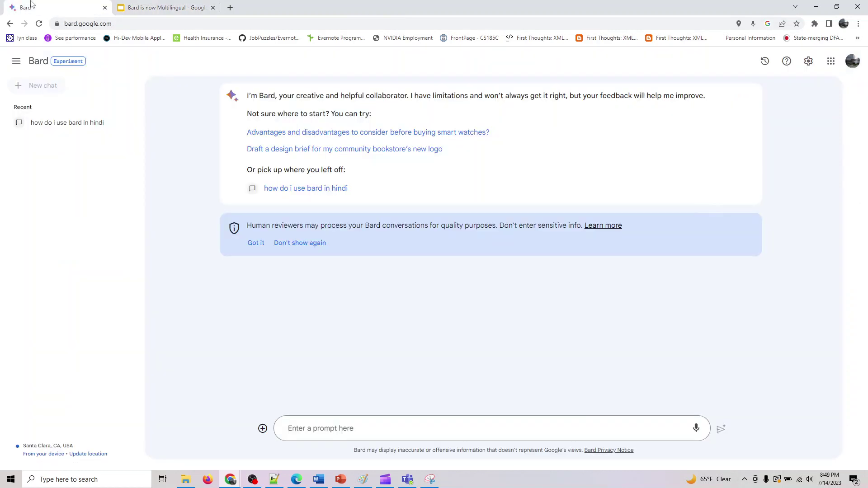
{"action": "left_click", "coordinate": [696, 429]}
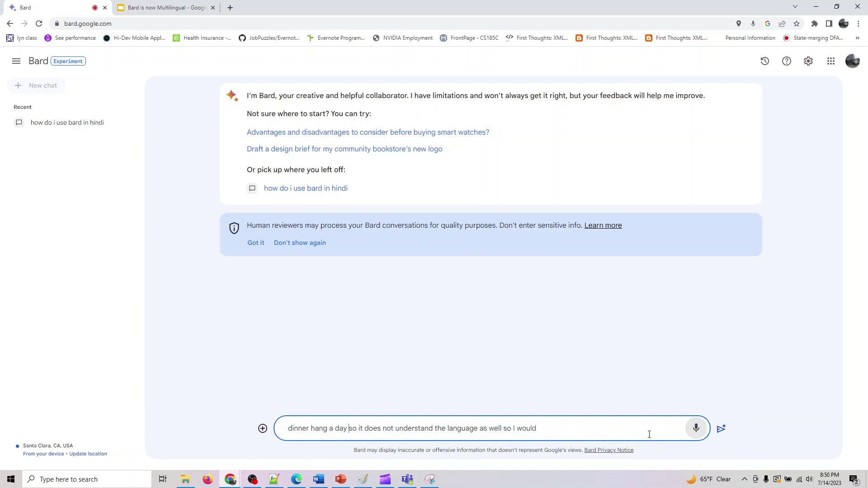
{"action": "left_click", "coordinate": [696, 428]}
{"action": "left_click_drag", "start_coordinate": [546, 426], "coordinate": [265, 420]}
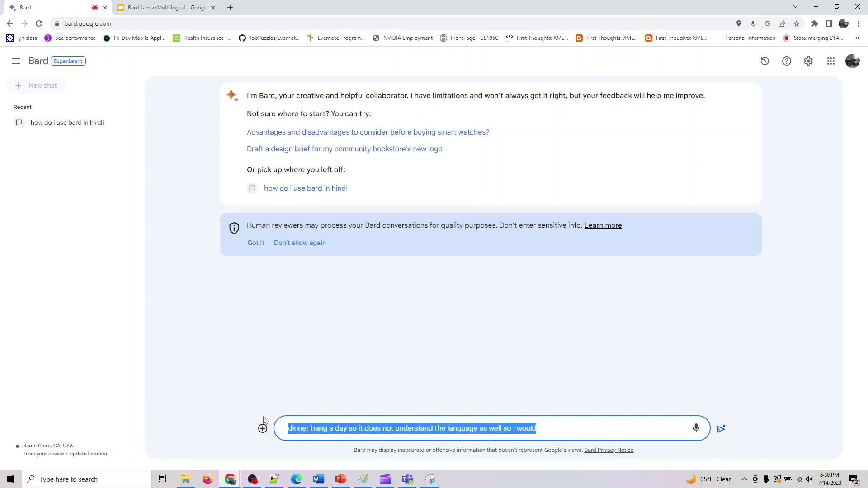
{"action": "key", "text": "BackSpace"}
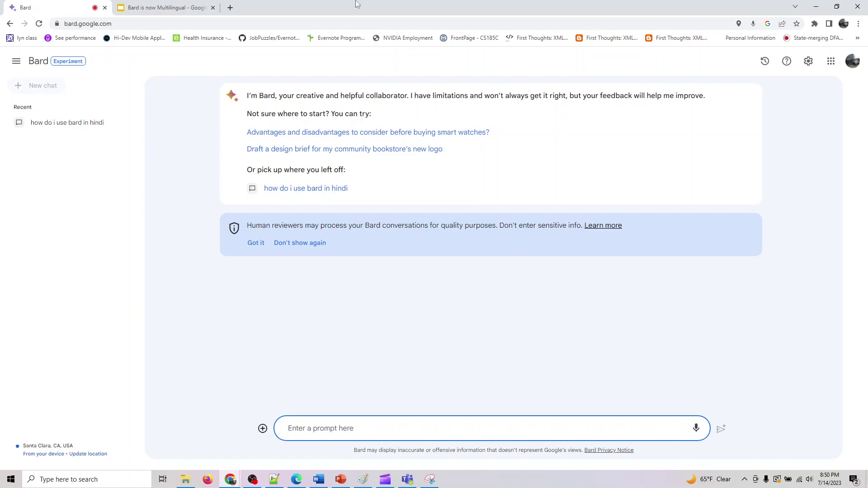
{"action": "left_click", "coordinate": [174, 7]}
Step: Open the Hindi slide 3 and select the phrase ताजा खबर क्या है in its title
{"action": "left_click", "coordinate": [68, 231]}
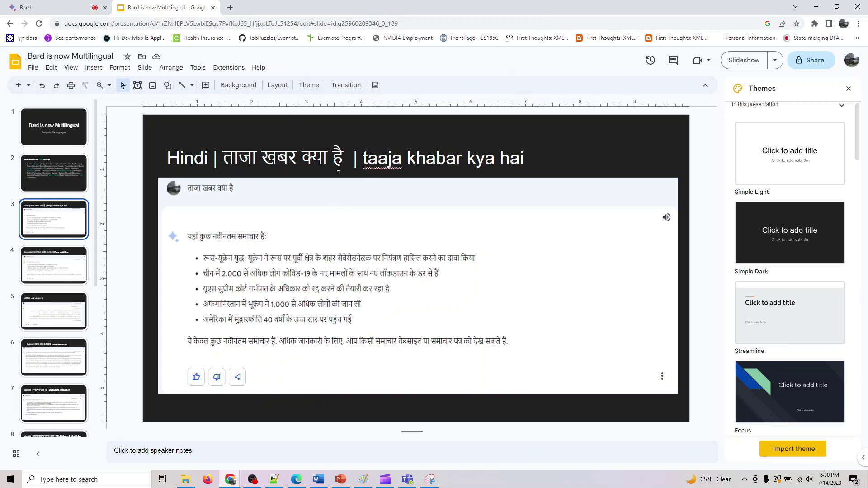
{"action": "left_click_drag", "start_coordinate": [344, 158], "coordinate": [223, 159]}
{"action": "key", "text": "ctrl+c"}
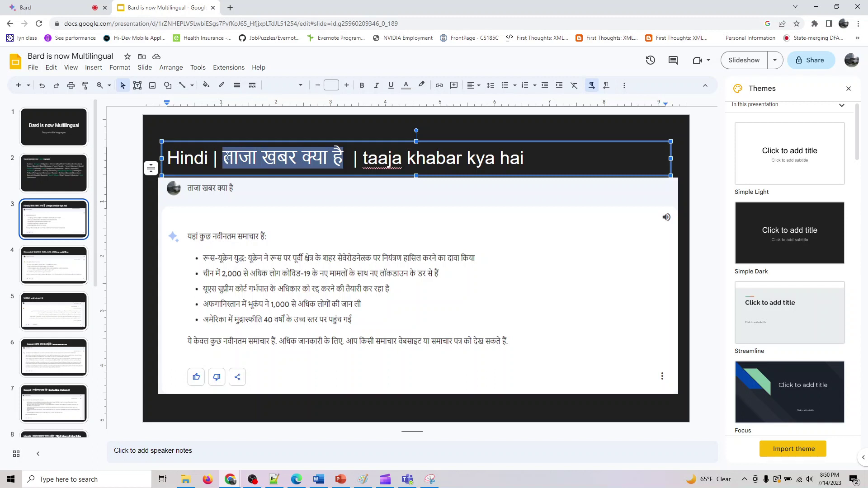
Step: Paste ताजा खबर क्या है into Bard, send it, then play and stop the spoken Hindi answer
{"action": "left_click", "coordinate": [18, 7]}
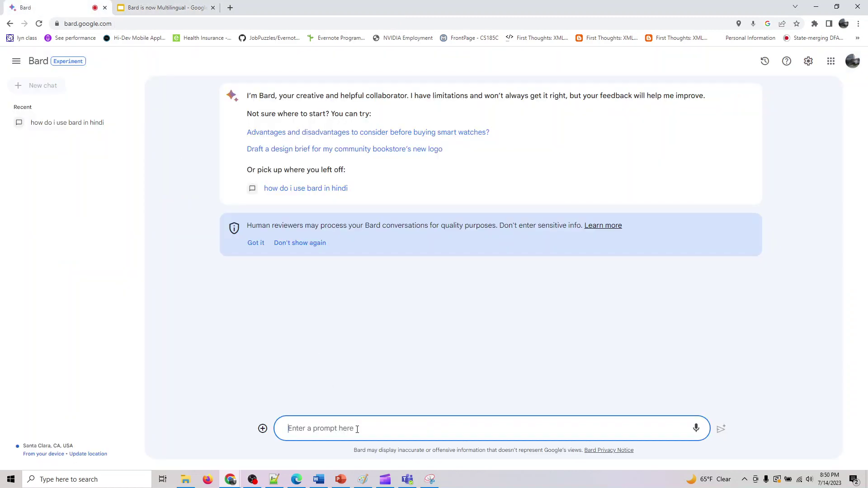
{"action": "key", "text": "ctrl+v"}
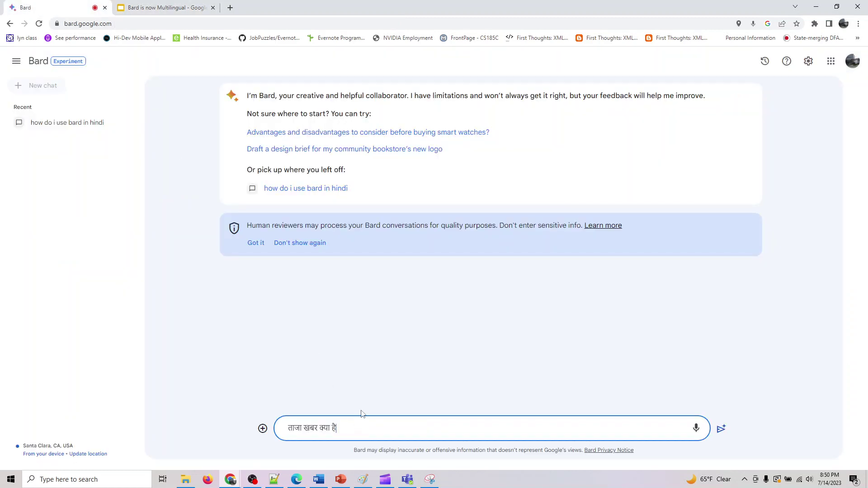
{"action": "left_click", "coordinate": [721, 428]}
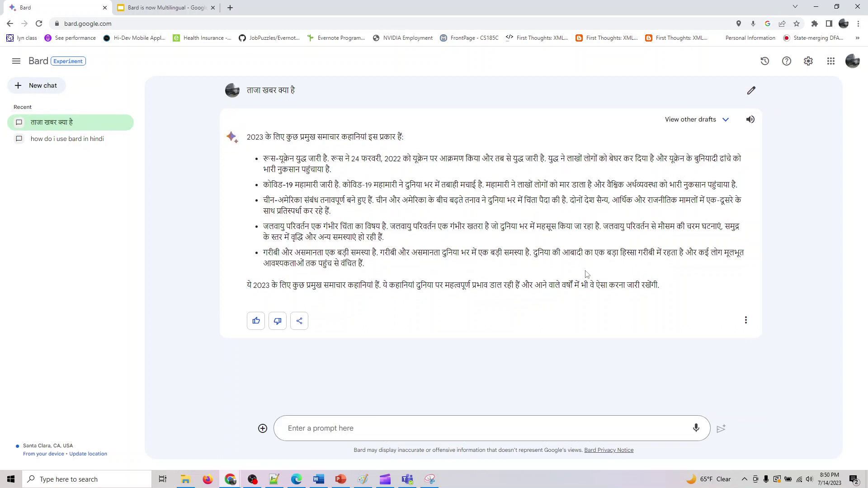
{"action": "left_click", "coordinate": [752, 123]}
{"action": "left_click", "coordinate": [750, 120]}
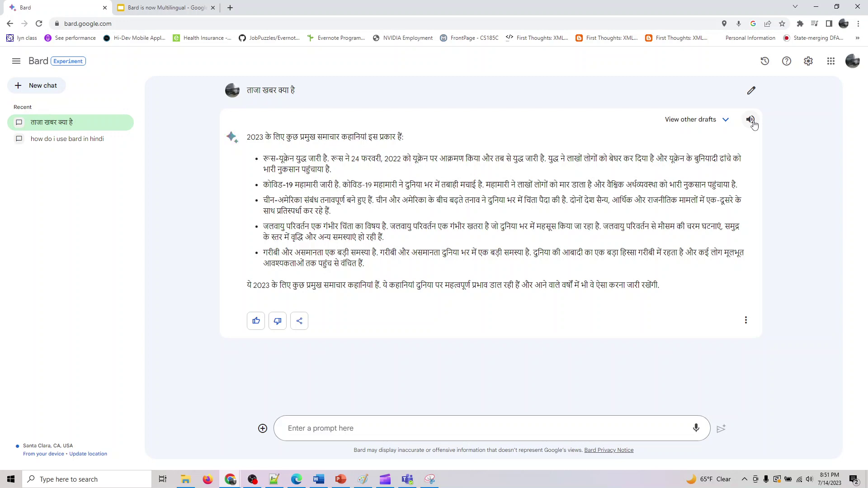
Step: Back in the deck, open the Kannada slide 4 and select ಇತ್ತೀಚಿನ ಸುದ್ದಿ ಏನು in its title
{"action": "left_click", "coordinate": [190, 4]}
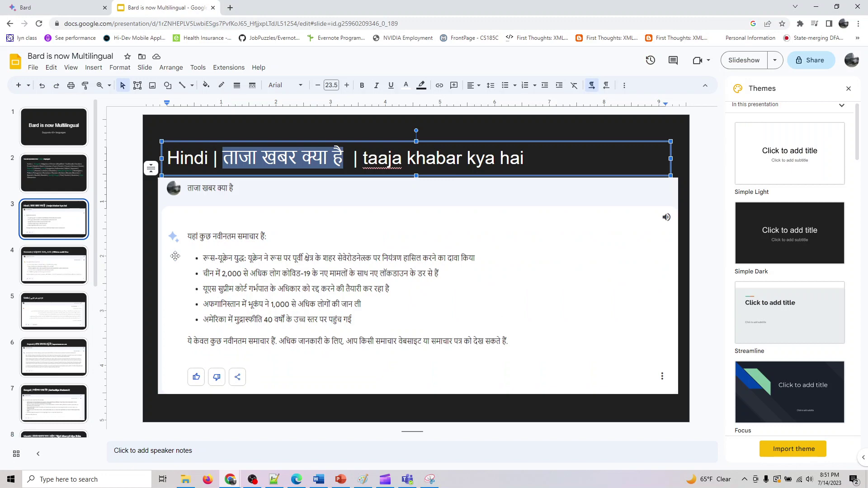
{"action": "left_click", "coordinate": [82, 270]}
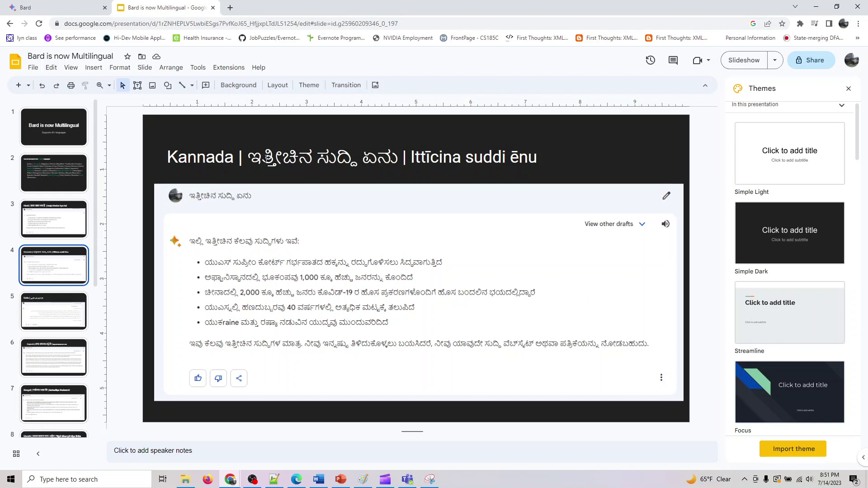
{"action": "left_click_drag", "start_coordinate": [248, 158], "coordinate": [396, 159]}
{"action": "key", "text": "ctrl+c"}
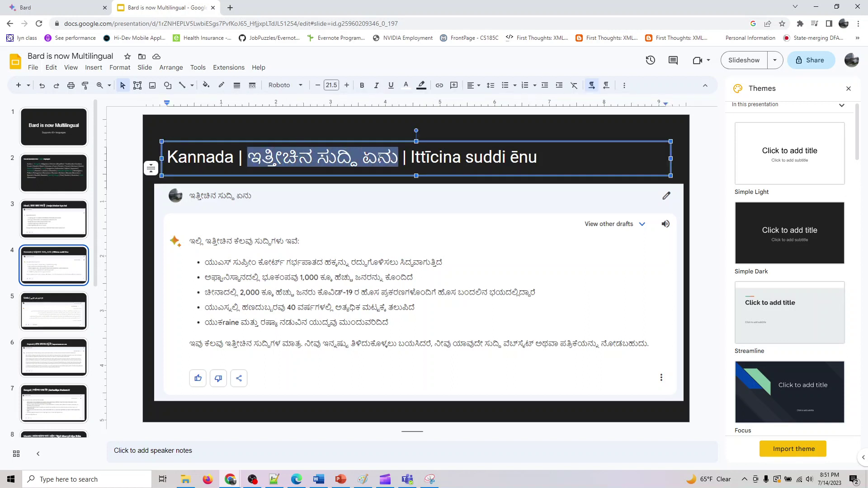
Step: Paste ಇತ್ತೀಚಿನ ಸುದ್ದಿ ಏನು into Bard, send it, and have the Kannada answer read aloud
{"action": "left_click", "coordinate": [84, 8]}
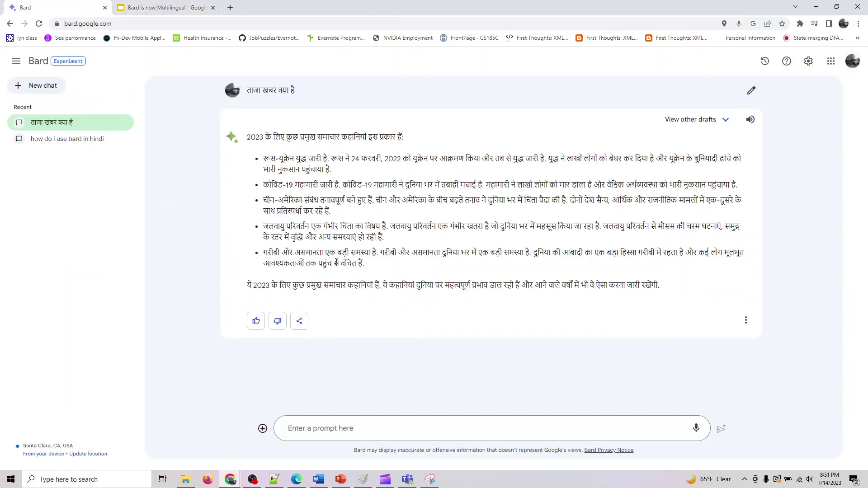
{"action": "left_click", "coordinate": [444, 424]}
{"action": "key", "text": "ctrl+v"}
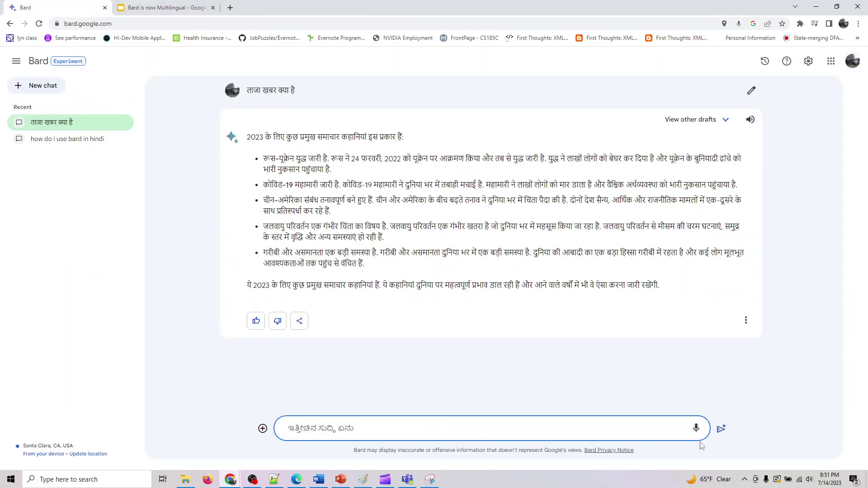
{"action": "left_click", "coordinate": [722, 429]}
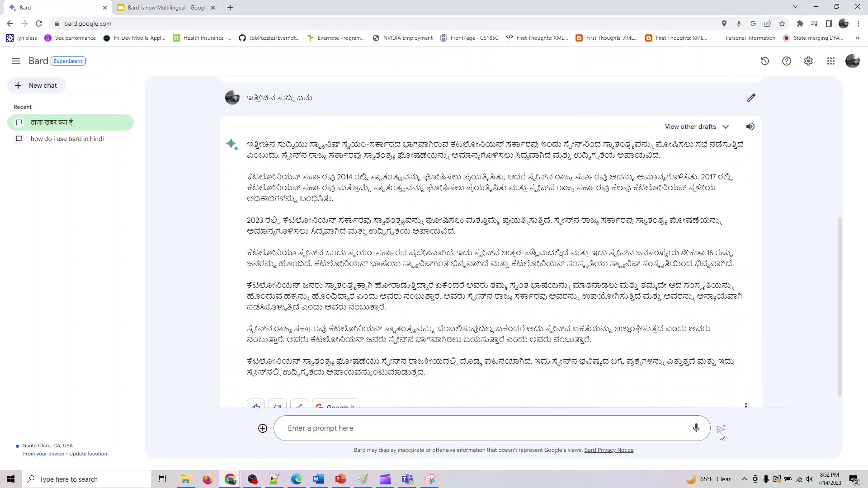
{"action": "left_click", "coordinate": [742, 136]}
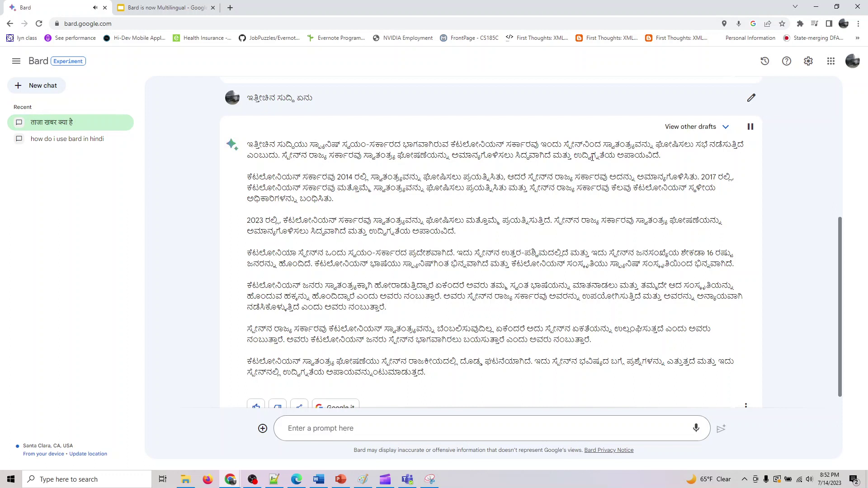
Step: Stop Bard's read-aloud playback and open the Urdu slide 5 in the deck
{"action": "left_click", "coordinate": [751, 127]}
{"action": "left_click", "coordinate": [751, 127]}
{"action": "left_click", "coordinate": [165, 8]}
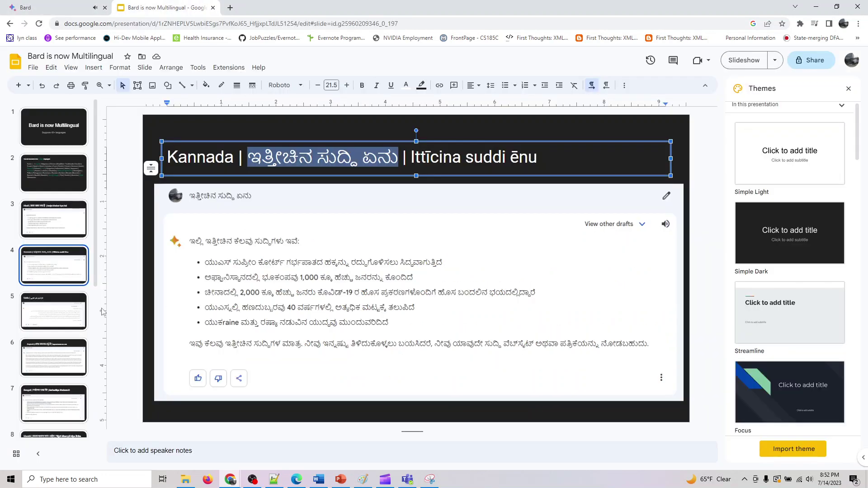
{"action": "left_click", "coordinate": [59, 316]}
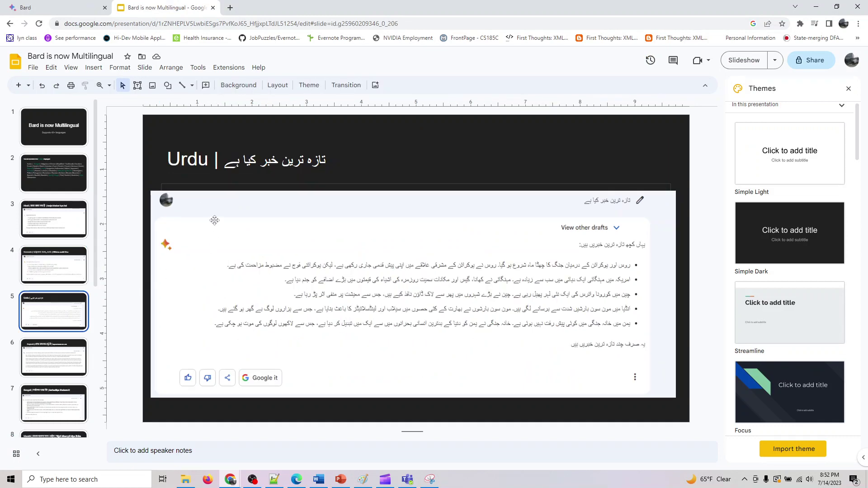
Step: Select and copy the Urdu phrase تازہ ترین خبر کیا ہے from the slide title
{"action": "left_click", "coordinate": [327, 157]}
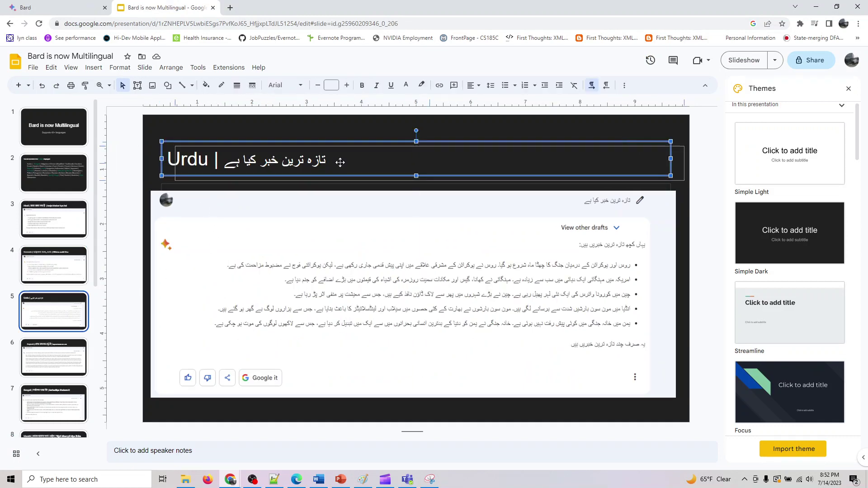
{"action": "left_click", "coordinate": [299, 166]}
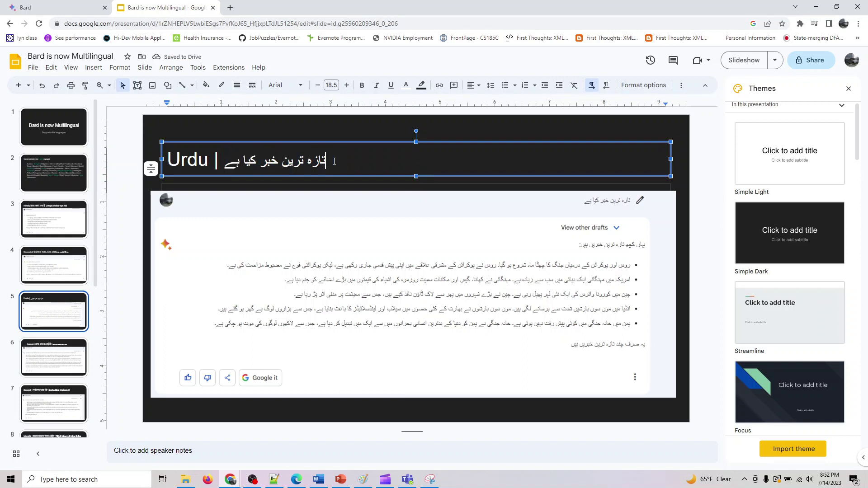
{"action": "mouse_move", "coordinate": [230, 161]}
{"action": "left_mouse_down"}
{"action": "mouse_move", "coordinate": [271, 159]}
{"action": "mouse_move", "coordinate": [245, 160]}
{"action": "left_mouse_up"}
{"action": "left_click", "coordinate": [351, 157]}
{"action": "mouse_move", "coordinate": [312, 161]}
{"action": "left_mouse_down"}
{"action": "mouse_move", "coordinate": [224, 161]}
{"action": "mouse_move", "coordinate": [326, 160]}
{"action": "left_mouse_up"}
{"action": "left_click", "coordinate": [260, 162]}
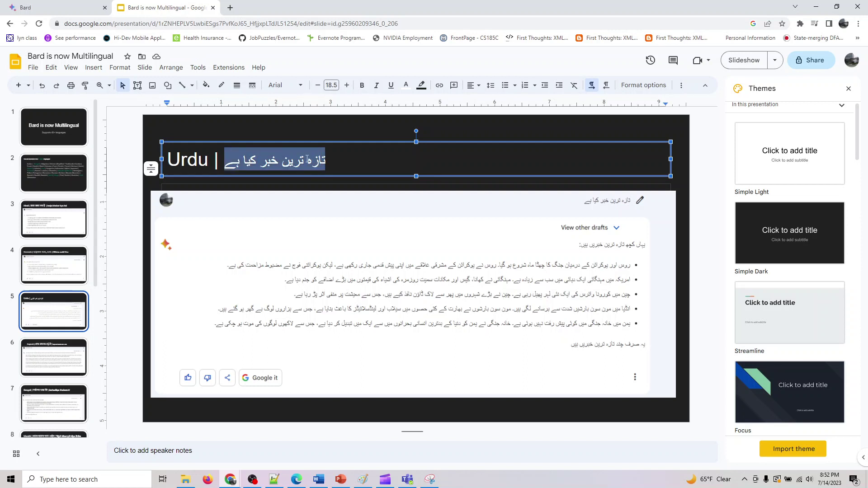
{"action": "key", "text": "ctrl+c"}
{"action": "left_click", "coordinate": [58, 8]}
Step: Paste تازہ ترین خبر کیا ہے into Bard's prompt box and send it
{"action": "left_click", "coordinate": [390, 430]}
{"action": "key", "text": "ctrl+v"}
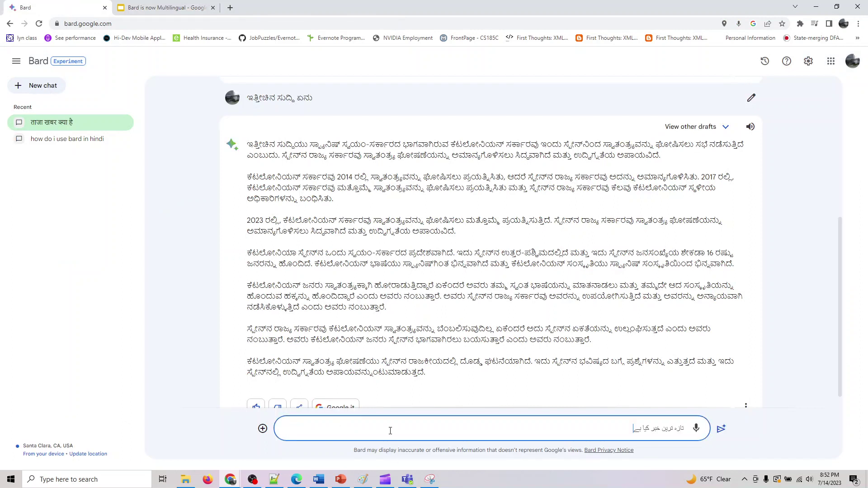
{"action": "left_click", "coordinate": [721, 429]}
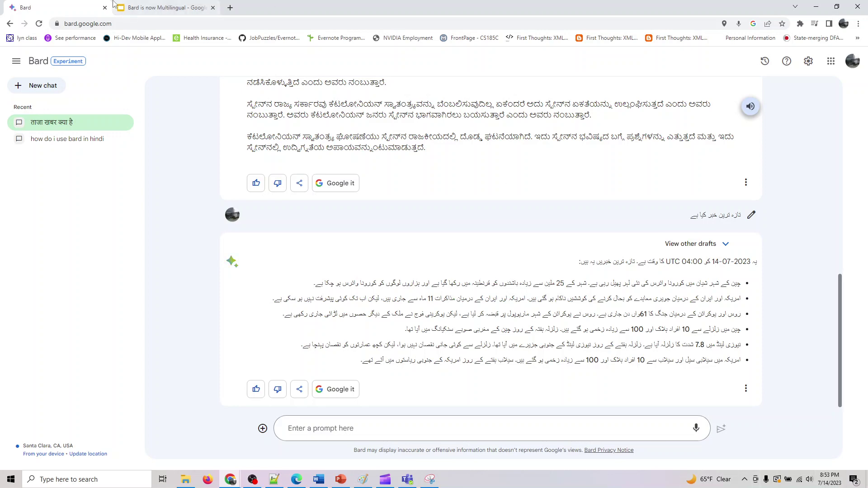
Step: Open the Gujarati slide 6 and copy તાજા સમાચાર શું છે from its title
{"action": "left_click", "coordinate": [165, 8]}
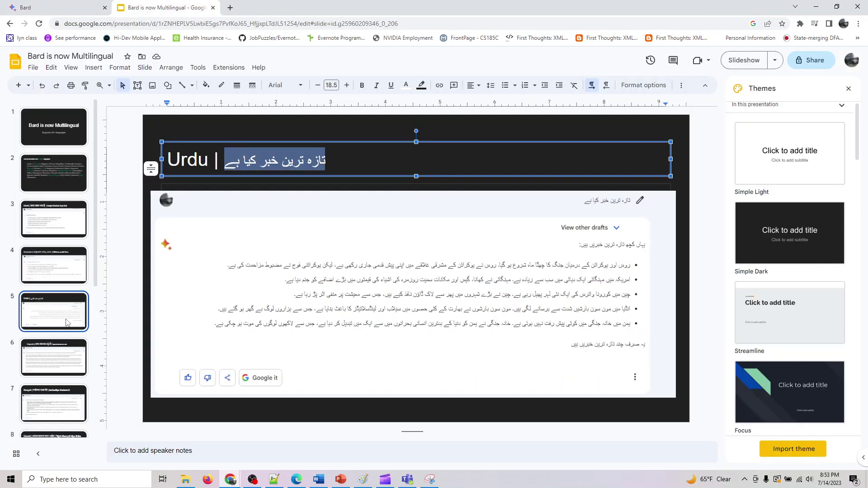
{"action": "left_click", "coordinate": [59, 387]}
{"action": "left_click", "coordinate": [59, 364]}
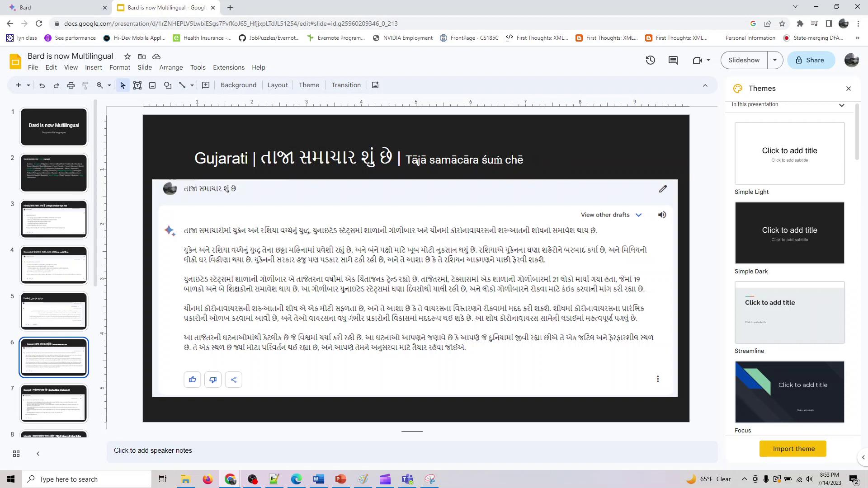
{"action": "left_click_drag", "start_coordinate": [396, 157], "coordinate": [262, 159]}
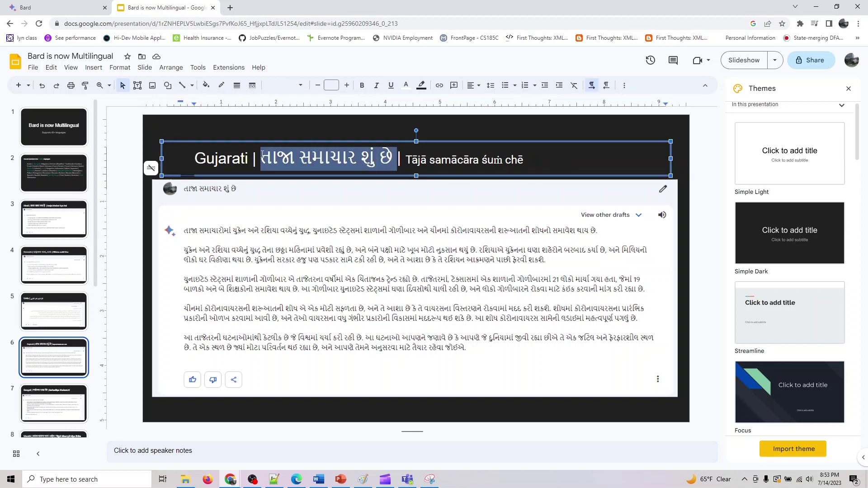
{"action": "left_click", "coordinate": [55, 8]}
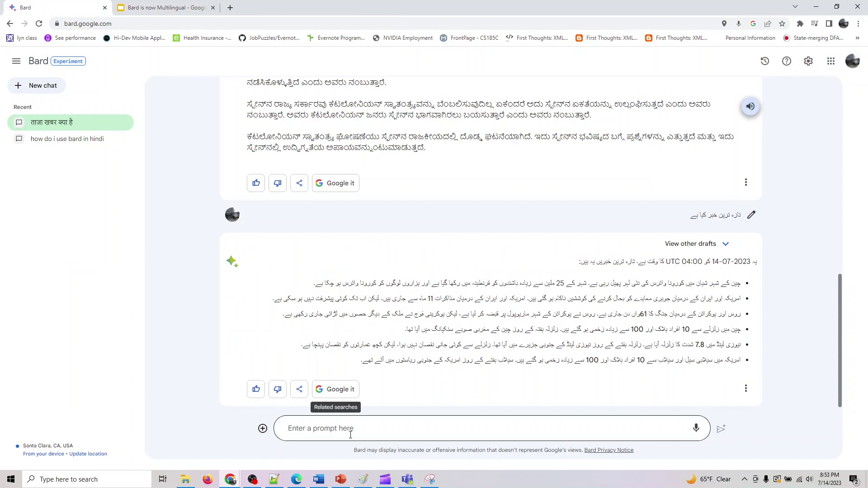
Step: Ask Bard તાજા સમાચાર શું છે, resending after a connection error, and play the Gujarati answer aloud
{"action": "left_click", "coordinate": [342, 424]}
{"action": "key", "text": "ctrl+v"}
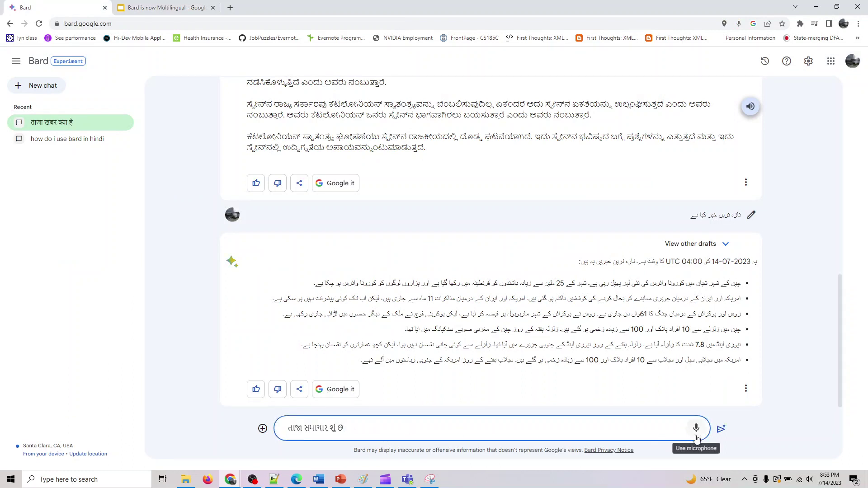
{"action": "left_click", "coordinate": [721, 430]}
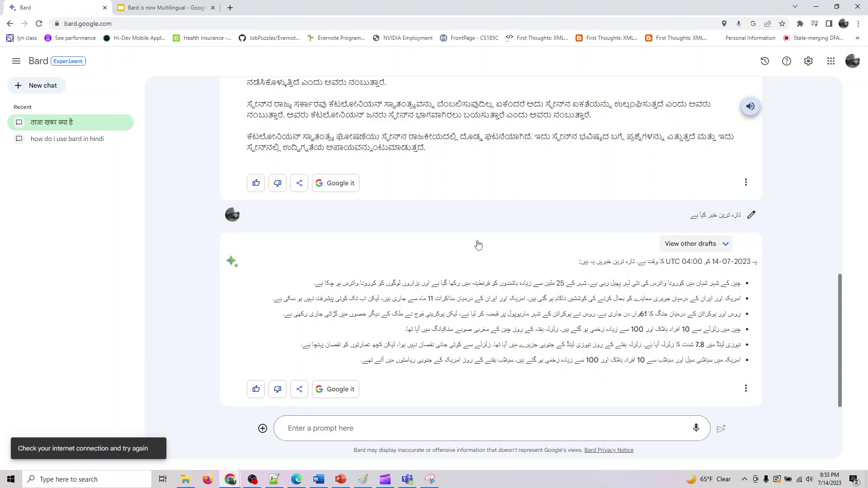
{"action": "left_click", "coordinate": [418, 433]}
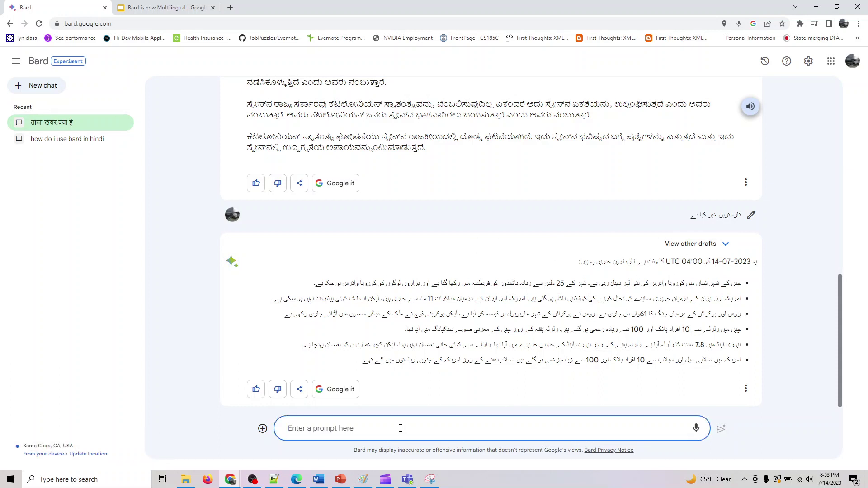
{"action": "key", "text": "ctrl+v"}
{"action": "left_click", "coordinate": [715, 440]}
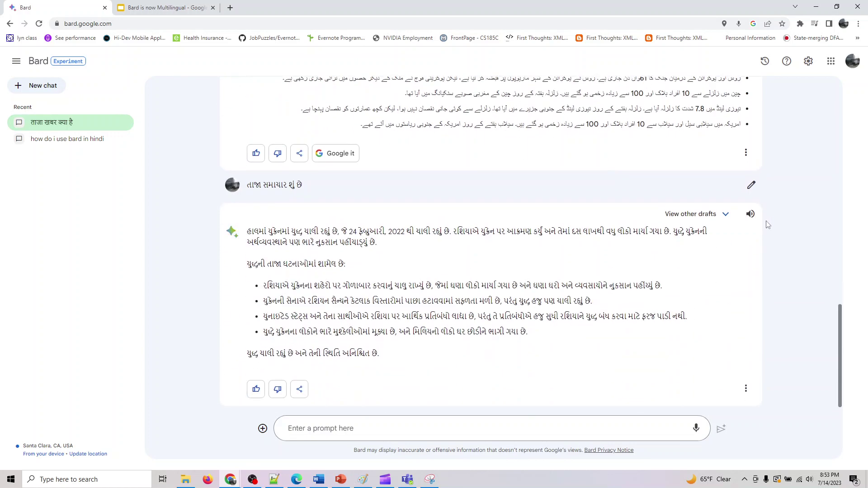
{"action": "left_click", "coordinate": [751, 215]}
Step: Pause the Gujarati audio, open the Bengali slide 7, and select সর্বশেষ খবর কি in its title
{"action": "left_click", "coordinate": [751, 215]}
{"action": "left_click", "coordinate": [181, 7]}
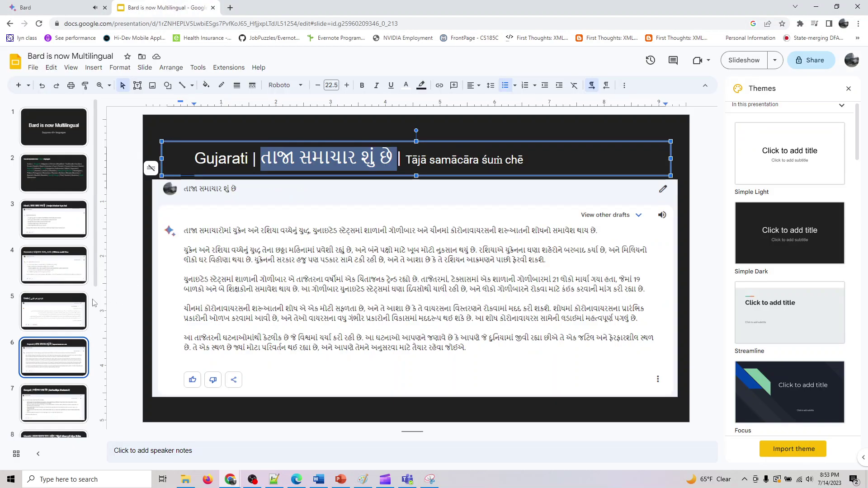
{"action": "left_click", "coordinate": [48, 404]}
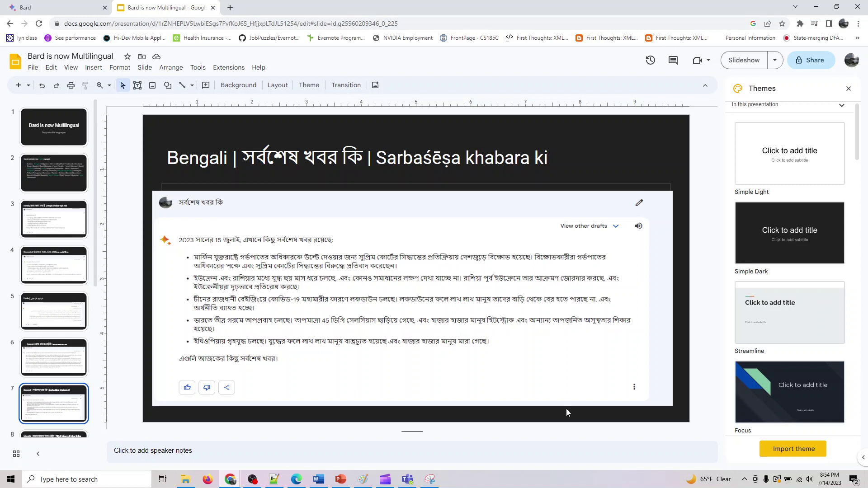
{"action": "left_click_drag", "start_coordinate": [361, 153], "coordinate": [243, 156]}
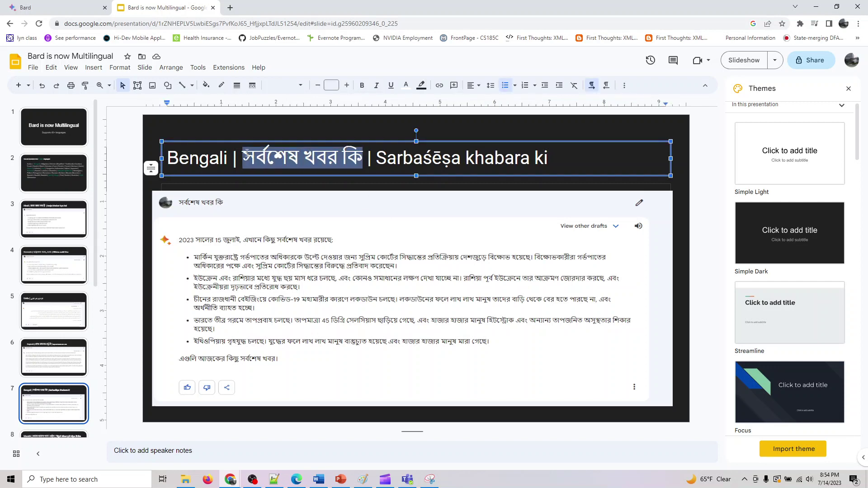
Step: Ask Bard the copied Bengali question 'সর্বশেষ খবর কি' and have its six-headline reply read aloud
{"action": "key", "text": "ctrl+c"}
{"action": "left_click", "coordinate": [64, 7]}
{"action": "left_click", "coordinate": [412, 429]}
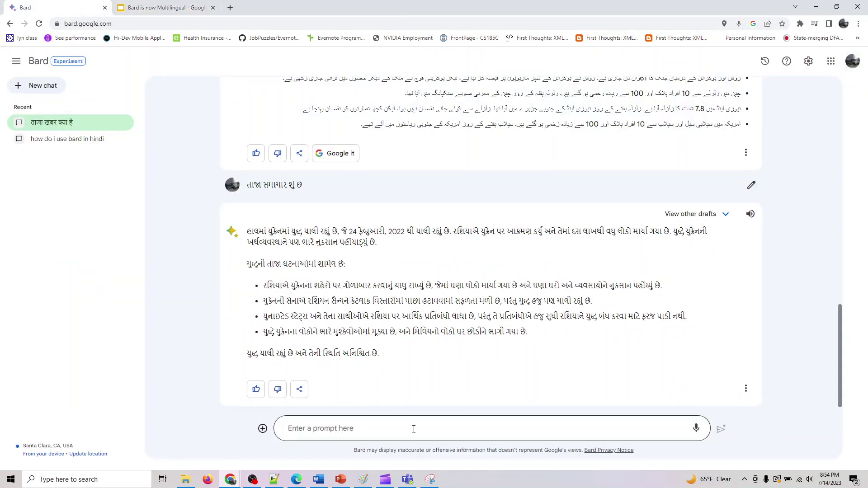
{"action": "key", "text": "ctrl+v"}
{"action": "left_click", "coordinate": [721, 429]}
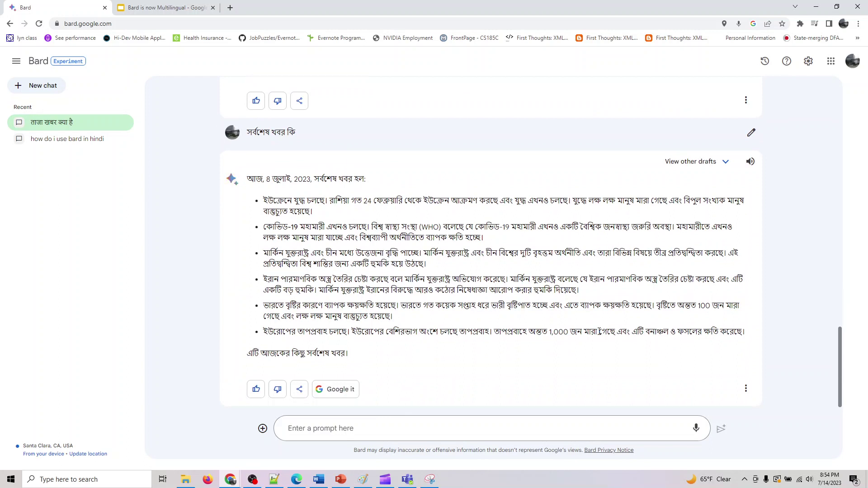
{"action": "left_click", "coordinate": [750, 162]}
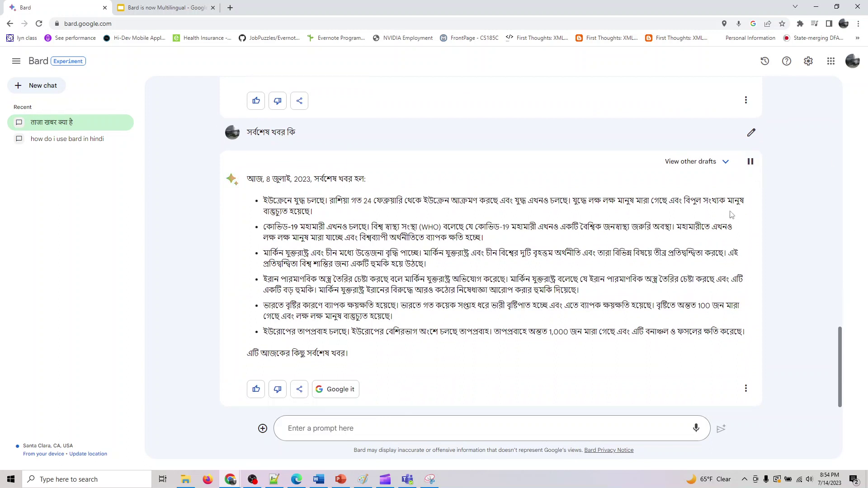
{"action": "left_click", "coordinate": [150, 7]}
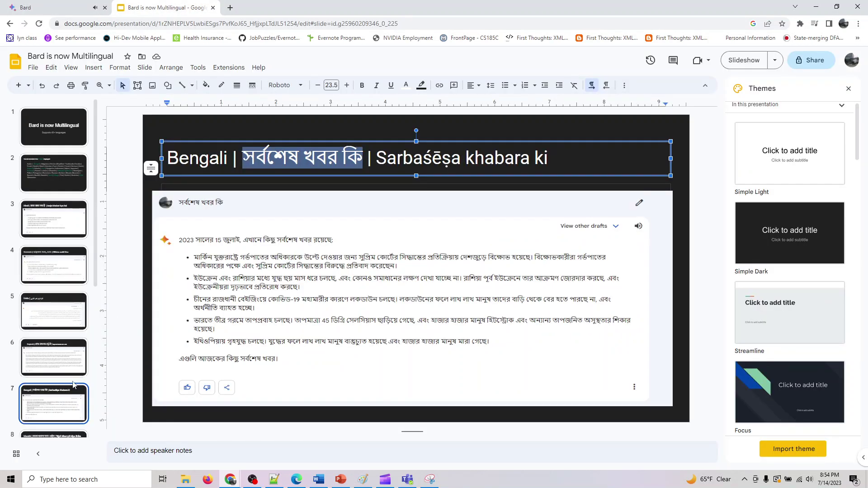
Step: Take the Marathi phrase 'ताज्या बातम्या काय आहेत' from its slide and ask Bard it
{"action": "scroll", "coordinate": [70, 398], "scroll_direction": "down", "scroll_amount": 1}
{"action": "left_click", "coordinate": [69, 400]}
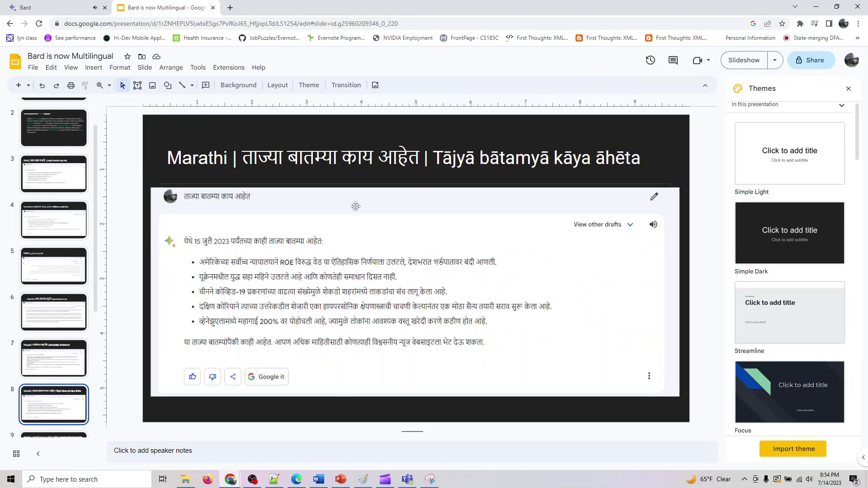
{"action": "left_click_drag", "start_coordinate": [425, 158], "coordinate": [237, 149]}
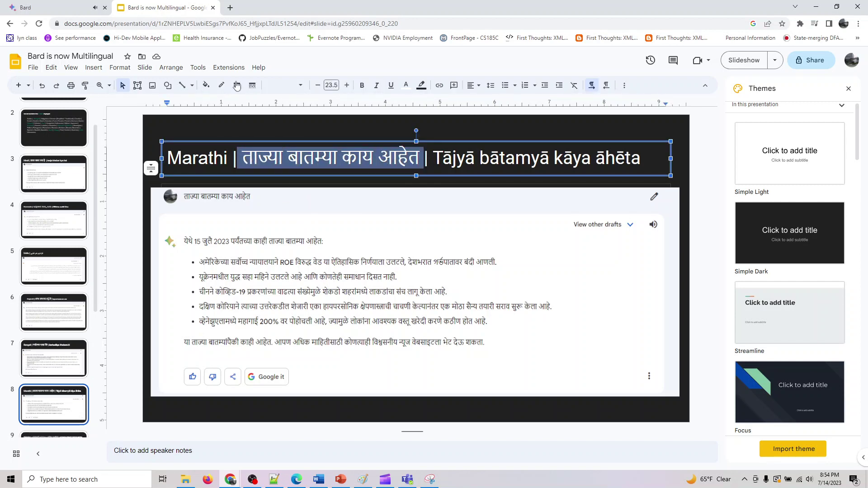
{"action": "left_click", "coordinate": [74, 6]}
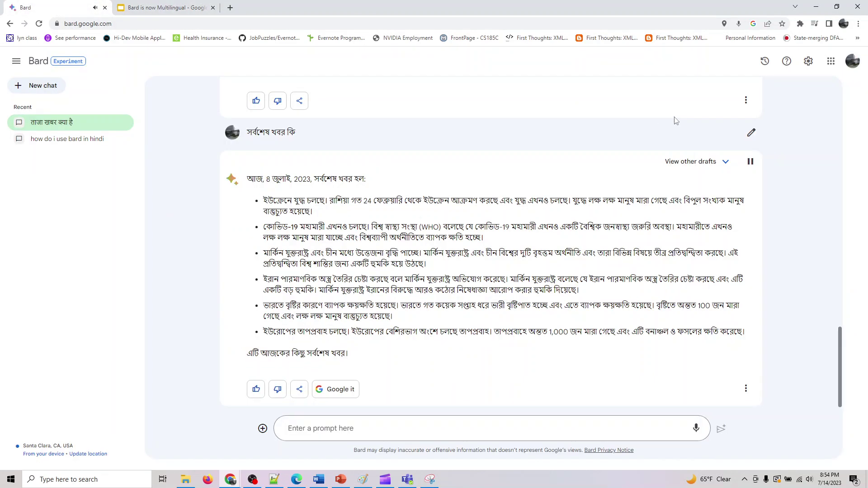
{"action": "left_click", "coordinate": [431, 430]}
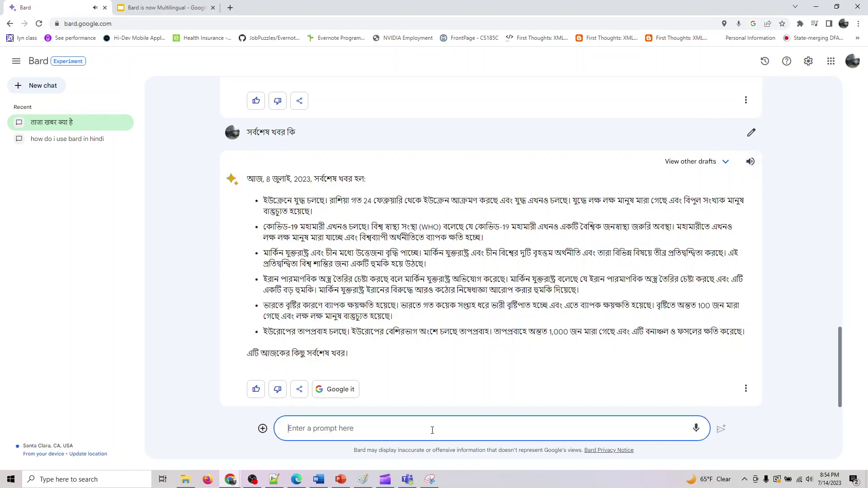
{"action": "key", "text": "ctrl+v"}
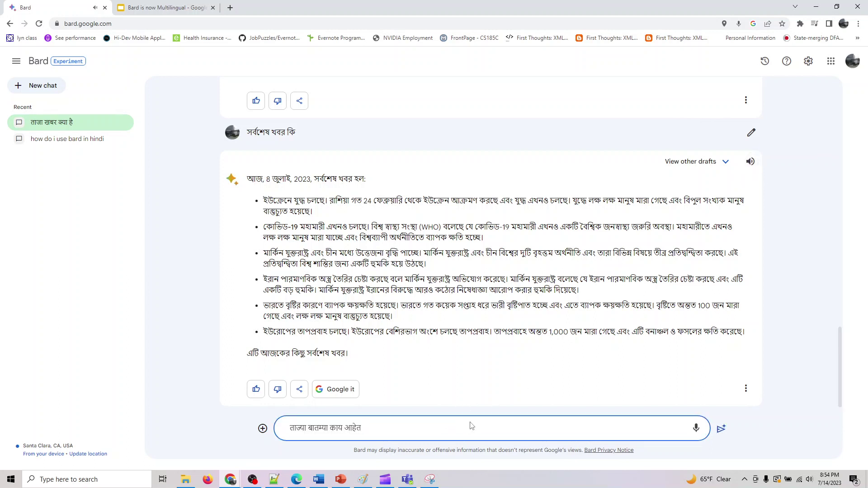
{"action": "left_click", "coordinate": [722, 429]}
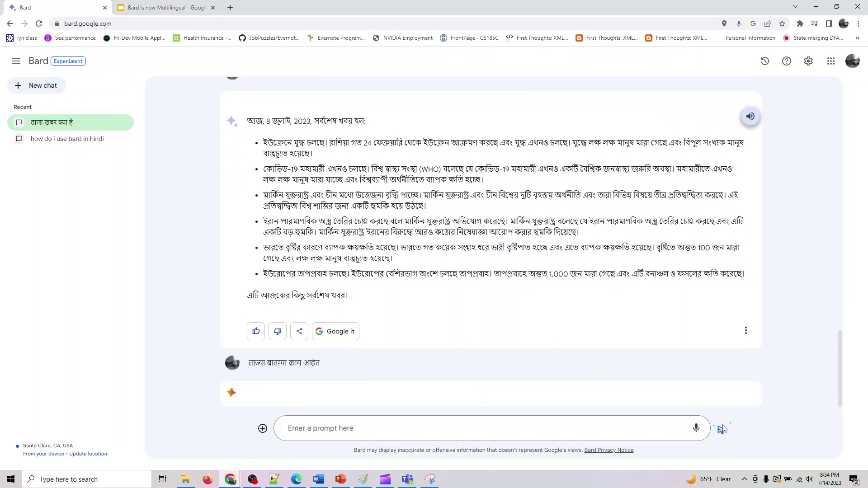
{"action": "left_click", "coordinate": [181, 8]}
Step: Bring up Malayalam slide 9, then have Bard's six-headline Marathi reply read aloud
{"action": "scroll", "coordinate": [63, 389], "scroll_direction": "down", "scroll_amount": 1}
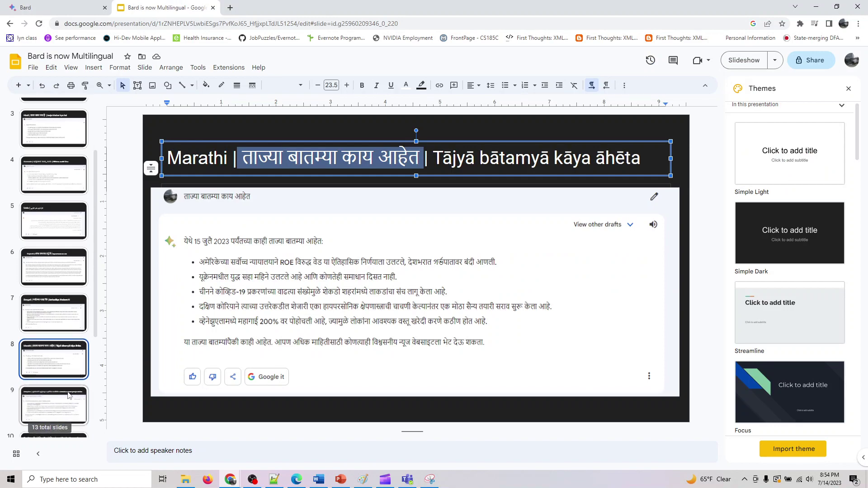
{"action": "left_click", "coordinate": [61, 405]}
{"action": "scroll", "coordinate": [61, 405], "scroll_direction": "down", "scroll_amount": 1}
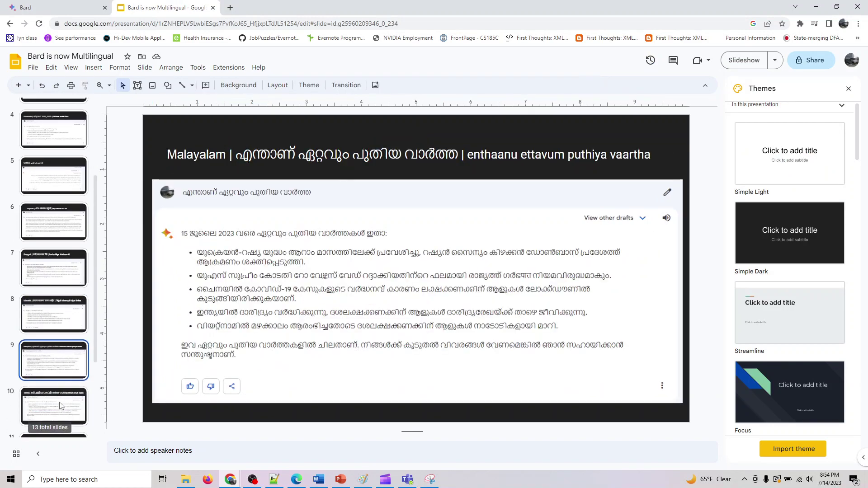
{"action": "left_click", "coordinate": [3, 4]}
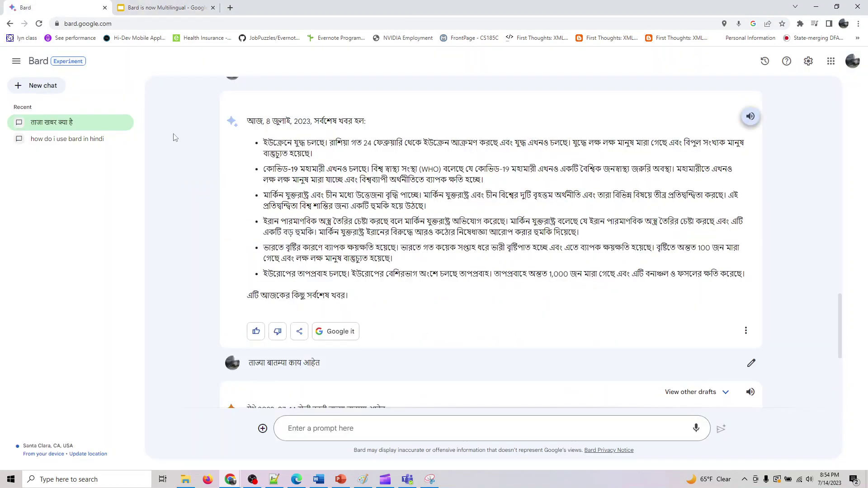
{"action": "scroll", "coordinate": [452, 203], "scroll_direction": "down", "scroll_amount": 5}
{"action": "left_click", "coordinate": [751, 151]}
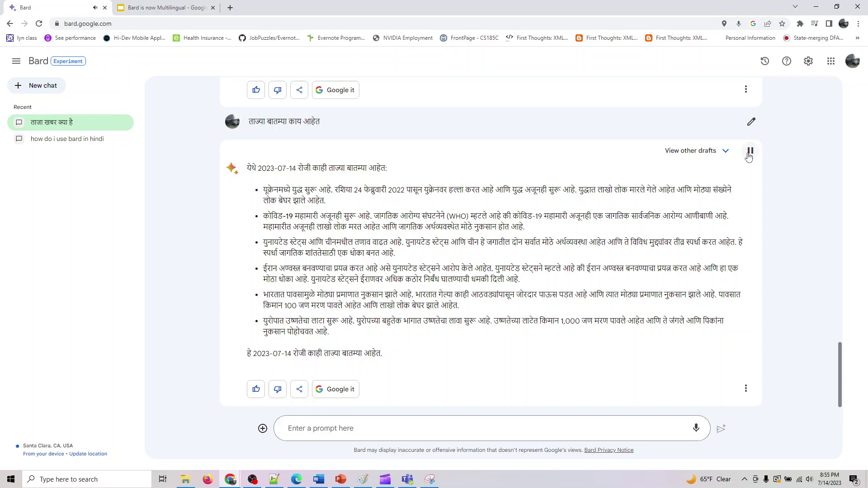
{"action": "left_click", "coordinate": [163, 8]}
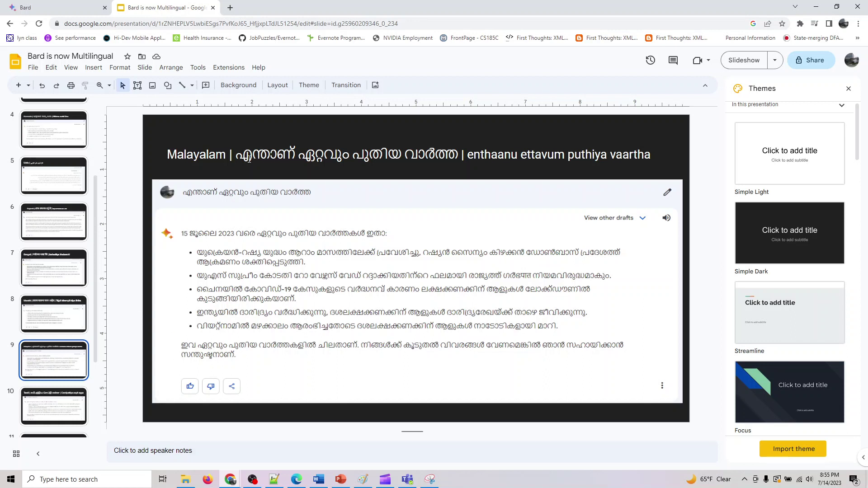
Step: Ask Bard the Malayalam question 'എന്താണ് ഏറ്റവും പുതിയ വാർത്ത' and play its 14 July 2023 headlines aloud
{"action": "left_click_drag", "start_coordinate": [235, 155], "coordinate": [457, 154]}
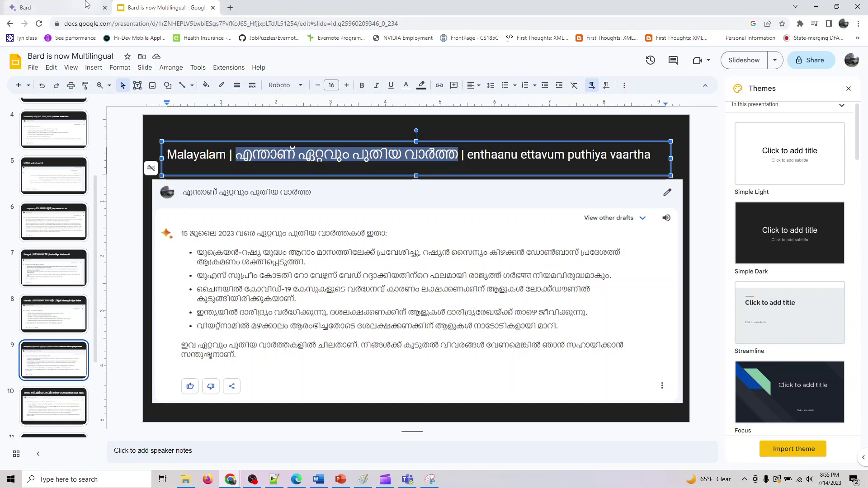
{"action": "left_click", "coordinate": [25, 7]}
{"action": "left_click", "coordinate": [337, 430]}
{"action": "key", "text": "ctrl+v"}
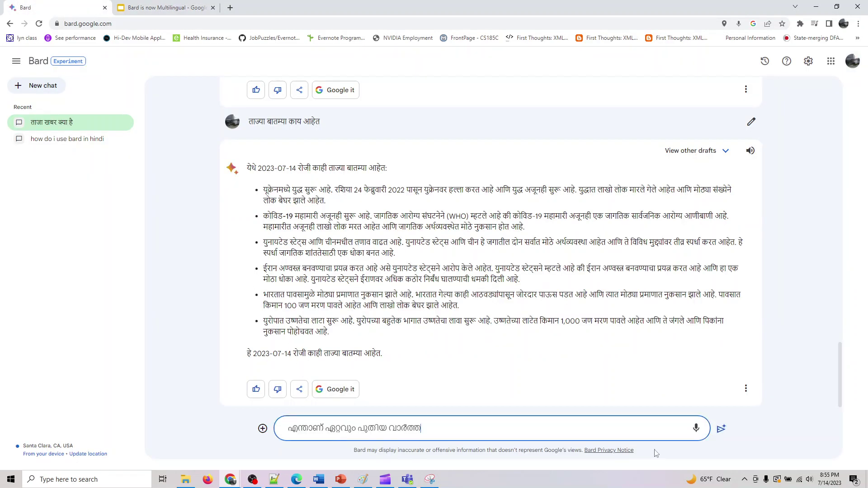
{"action": "left_click", "coordinate": [720, 429]}
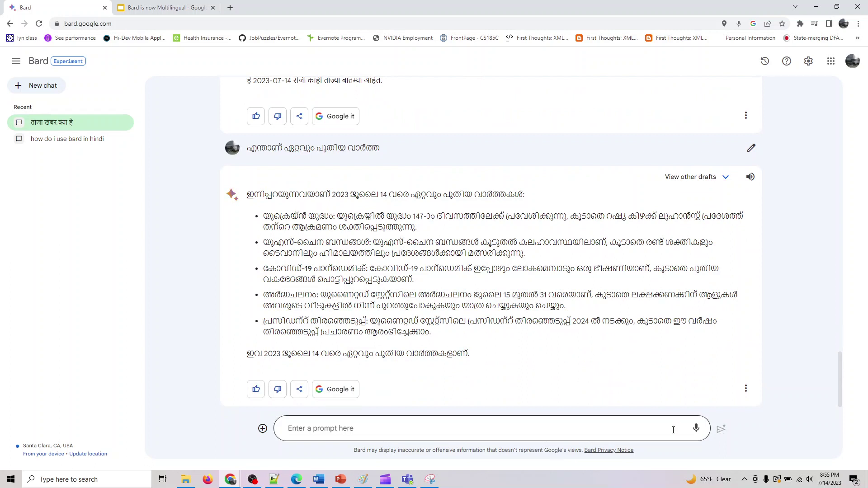
{"action": "left_click", "coordinate": [749, 177]}
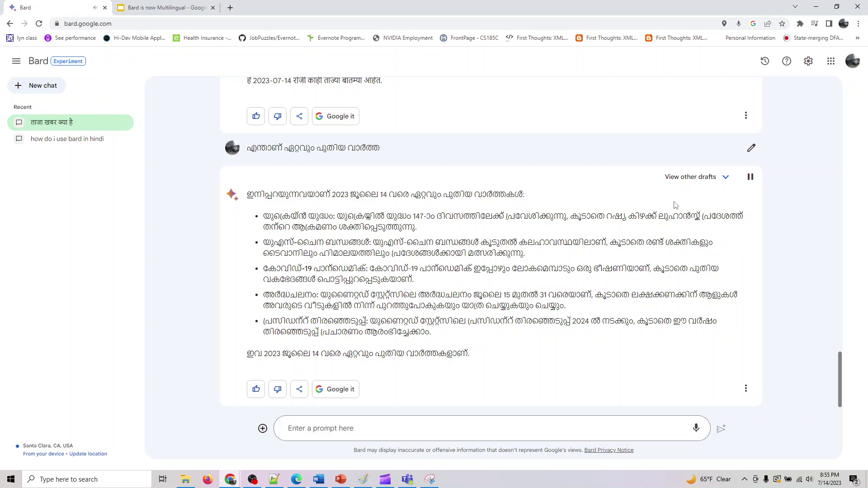
{"action": "left_click", "coordinate": [181, 8]}
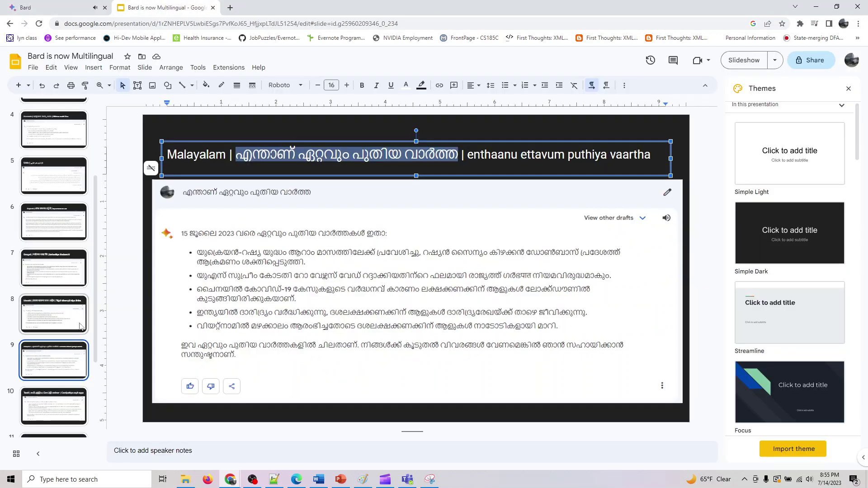
Step: Open Tamil slide 10 and select its title question 'சமீபத்திய செய்தி என்ன'
{"action": "scroll", "coordinate": [67, 398], "scroll_direction": "down", "scroll_amount": 1}
{"action": "left_click", "coordinate": [67, 371]}
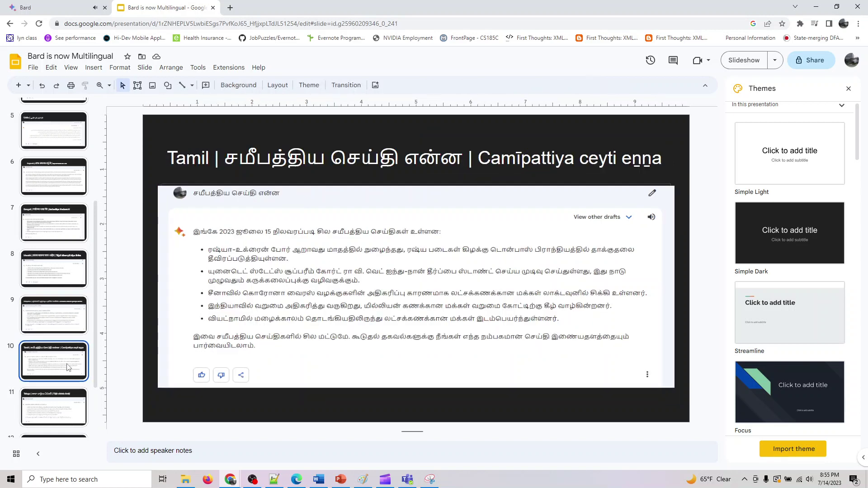
{"action": "left_click_drag", "start_coordinate": [464, 158], "coordinate": [224, 158]}
Step: Ask Bard the Tamil question and have its five 2023-07-14 headlines read aloud
{"action": "left_click", "coordinate": [68, 7]}
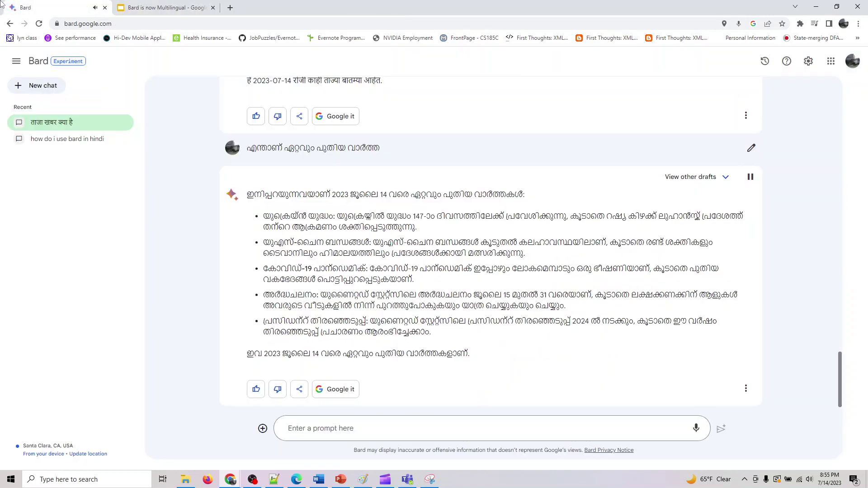
{"action": "left_click", "coordinate": [750, 176]}
{"action": "left_click", "coordinate": [436, 424]}
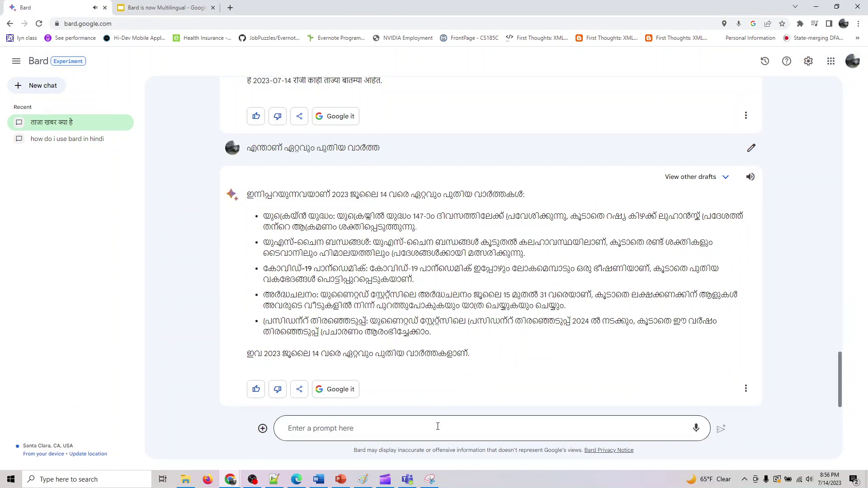
{"action": "key", "text": "ctrl+v"}
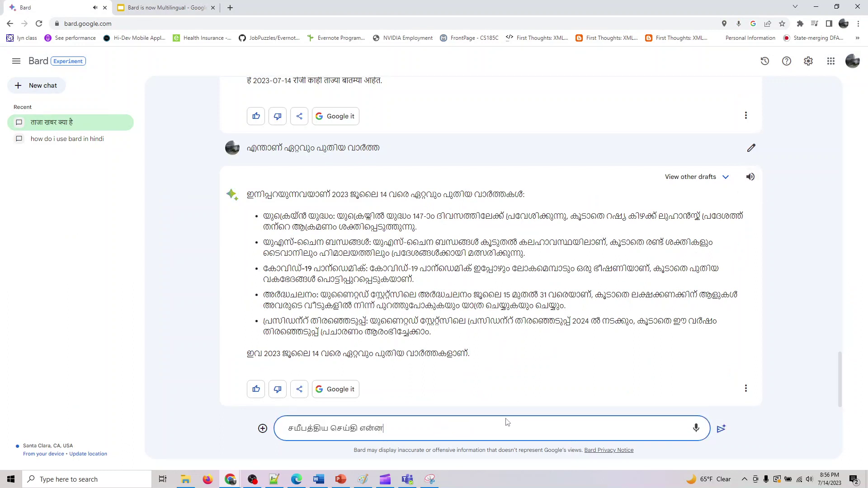
{"action": "left_click", "coordinate": [722, 431]}
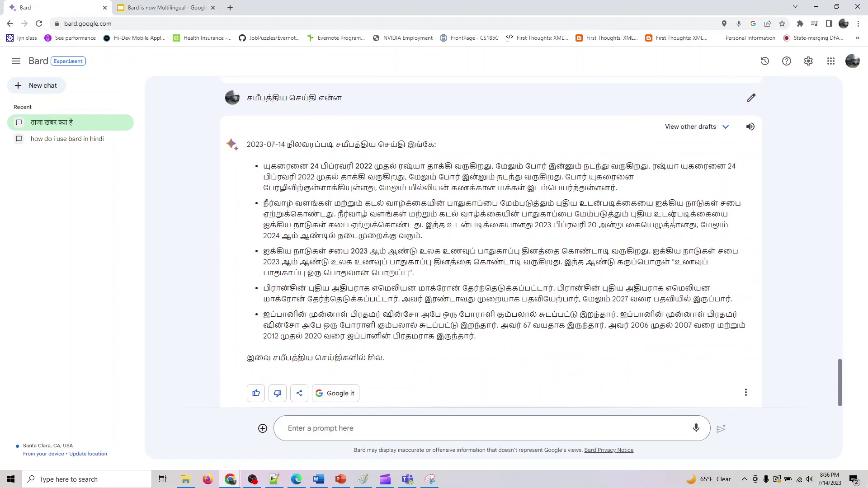
{"action": "left_click", "coordinate": [750, 126]}
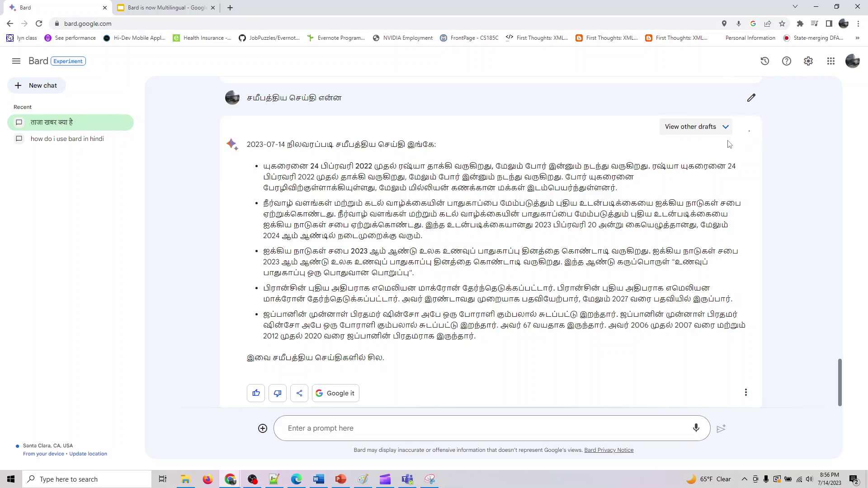
{"action": "left_click", "coordinate": [166, 6]}
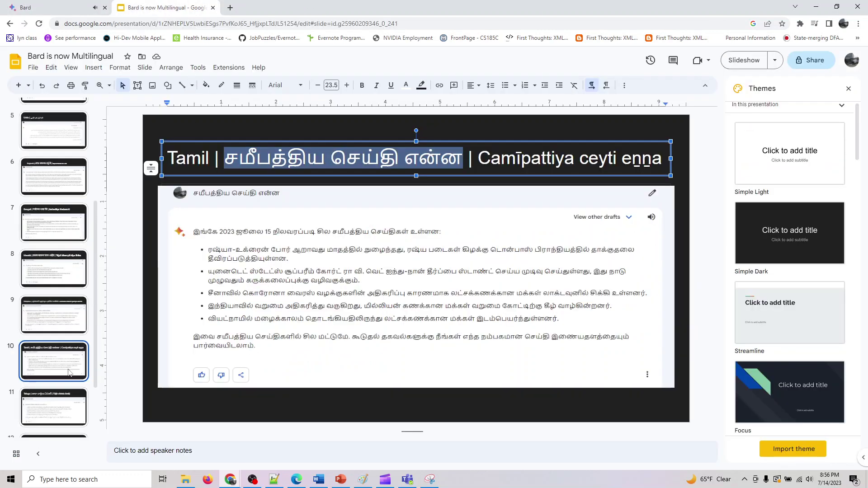
Step: Open Telugu slide 11 and select its title question 'తాజా వార్తలు ఏమిటి'
{"action": "scroll", "coordinate": [51, 385], "scroll_direction": "down", "scroll_amount": 1}
{"action": "left_click", "coordinate": [51, 375]}
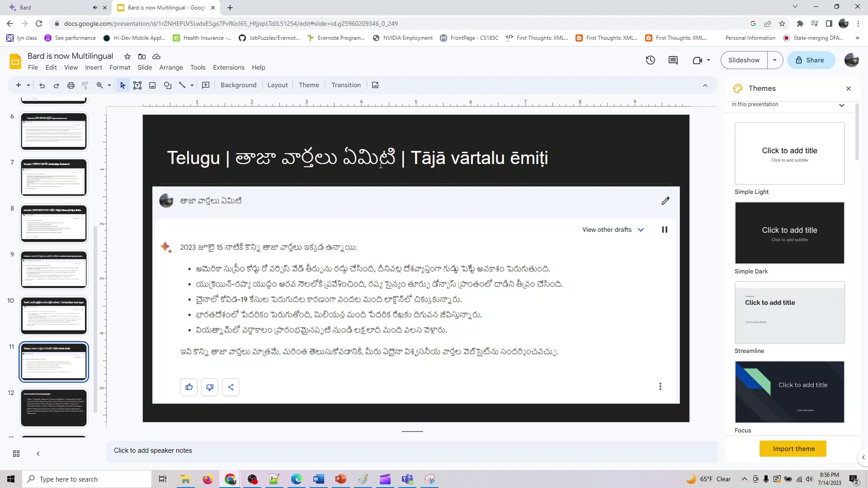
{"action": "left_click", "coordinate": [413, 154]}
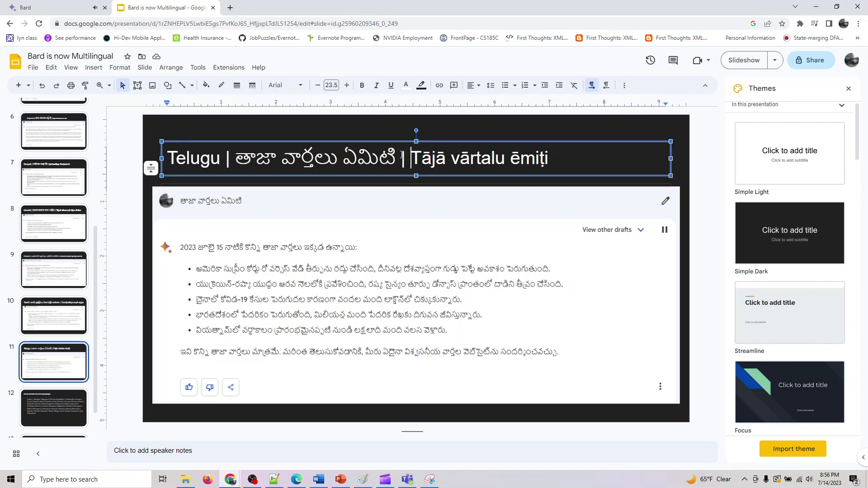
{"action": "left_click_drag", "start_coordinate": [397, 156], "coordinate": [242, 156]}
{"action": "key", "text": "ctrl+c"}
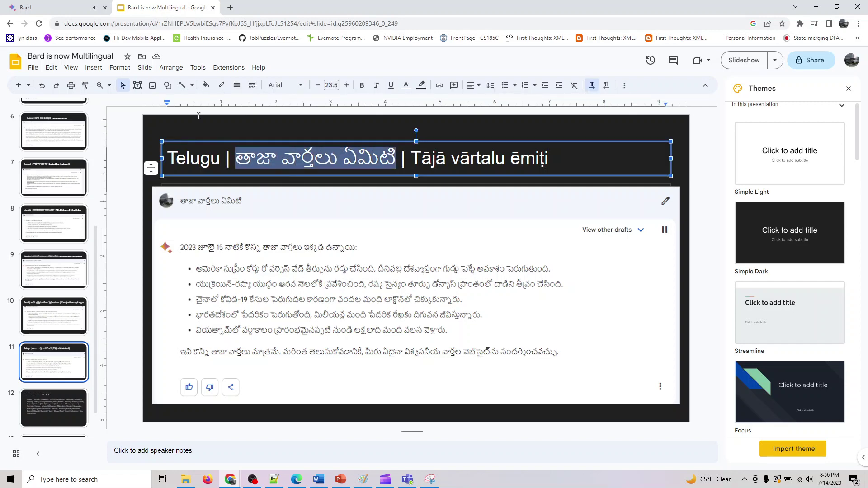
Step: Ask Bard the Telugu question and have its five 14 July 2023 headlines read aloud
{"action": "left_click", "coordinate": [63, 8]}
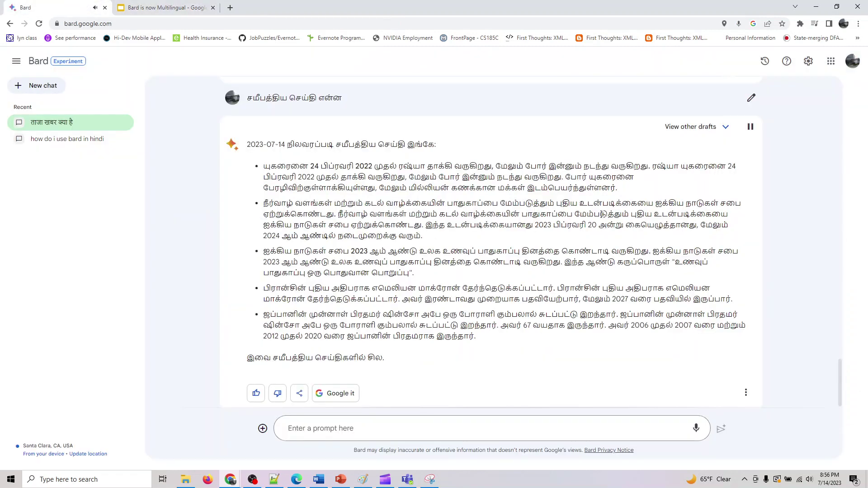
{"action": "left_click", "coordinate": [409, 424]}
{"action": "key", "text": "ctrl+v"}
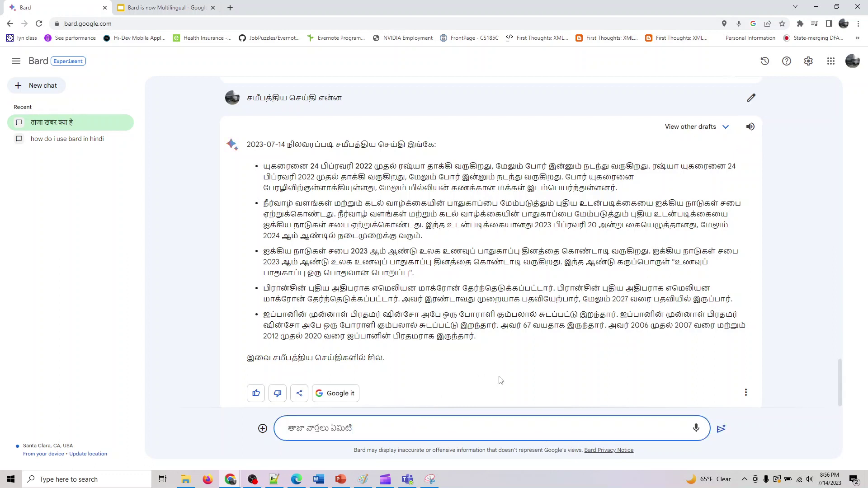
{"action": "left_click", "coordinate": [720, 431]}
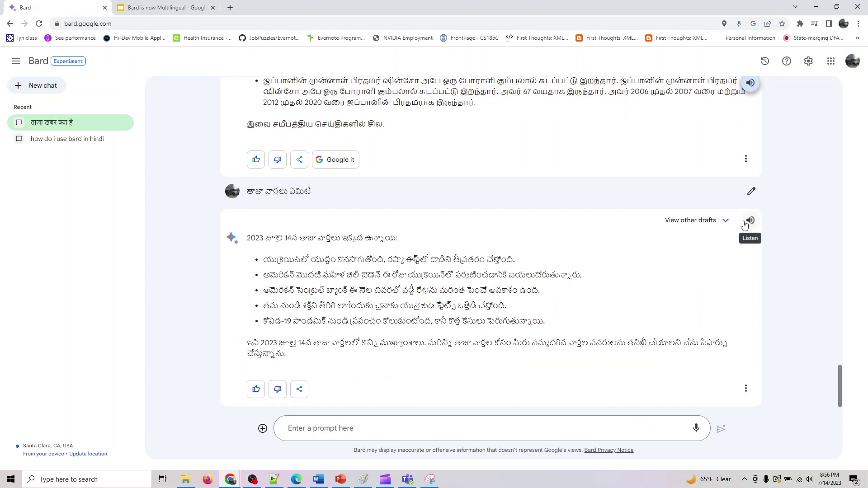
{"action": "left_click", "coordinate": [749, 221]}
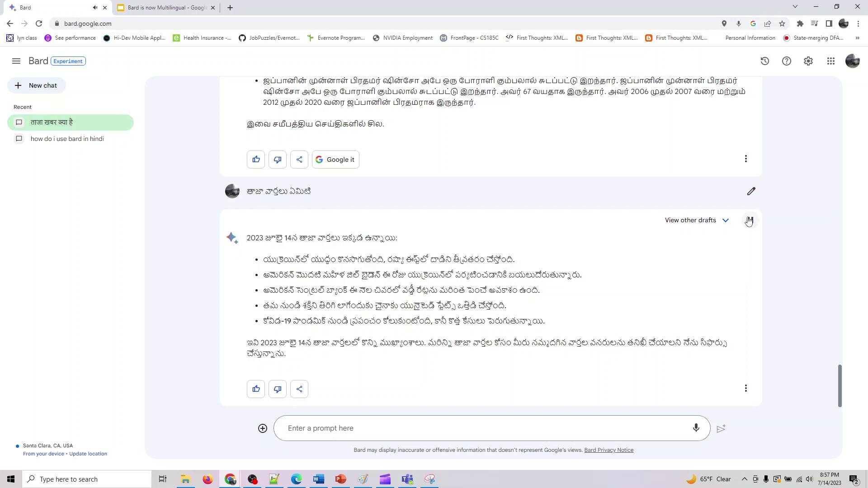
{"action": "left_click", "coordinate": [749, 221]}
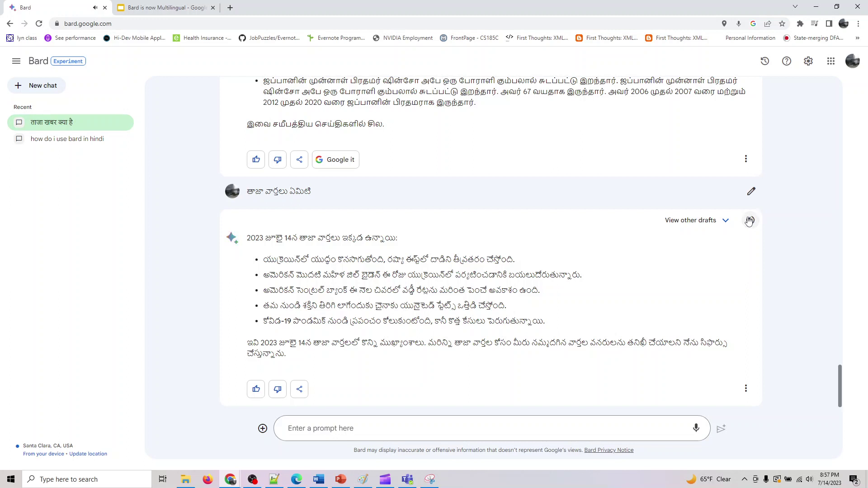